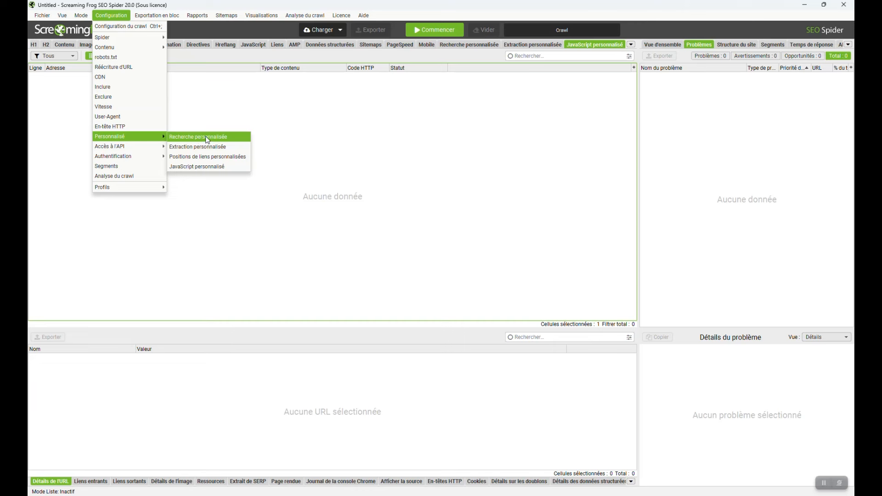
Open the custom JavaScript crawl configuration and add a new snippet, keeping its type as Extraction.
{"action": "left_click", "coordinate": [202, 167]}
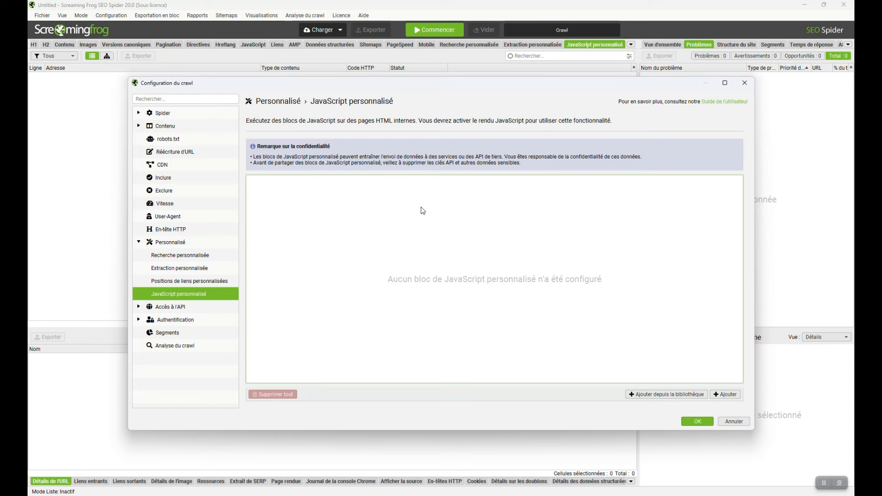
{"action": "left_click", "coordinate": [726, 394]}
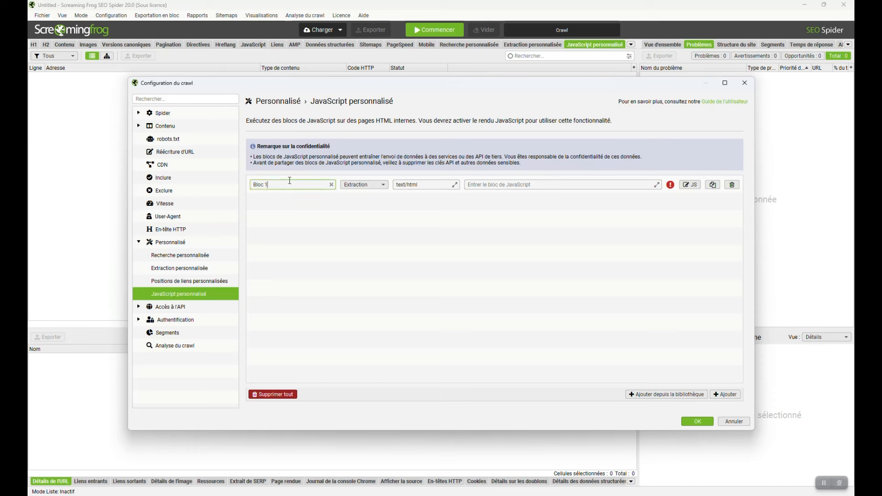
{"action": "triple_click", "coordinate": [267, 184]}
{"action": "left_click", "coordinate": [363, 185]}
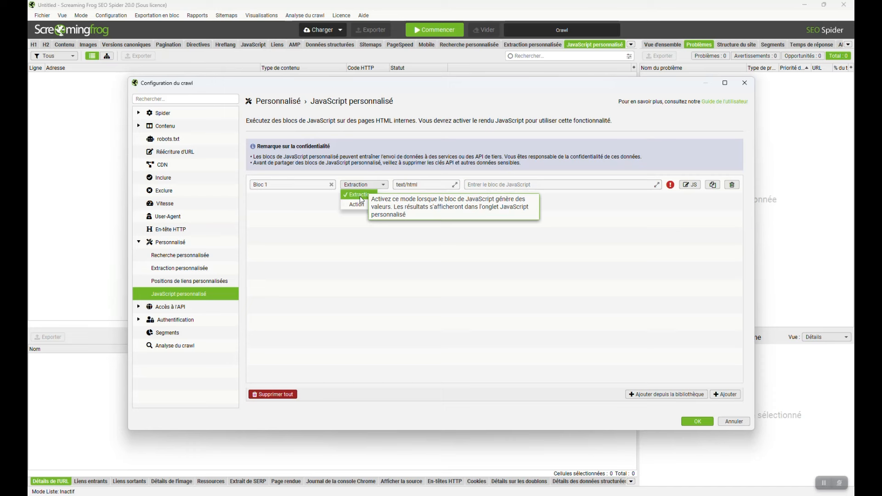
{"action": "left_click", "coordinate": [361, 197]}
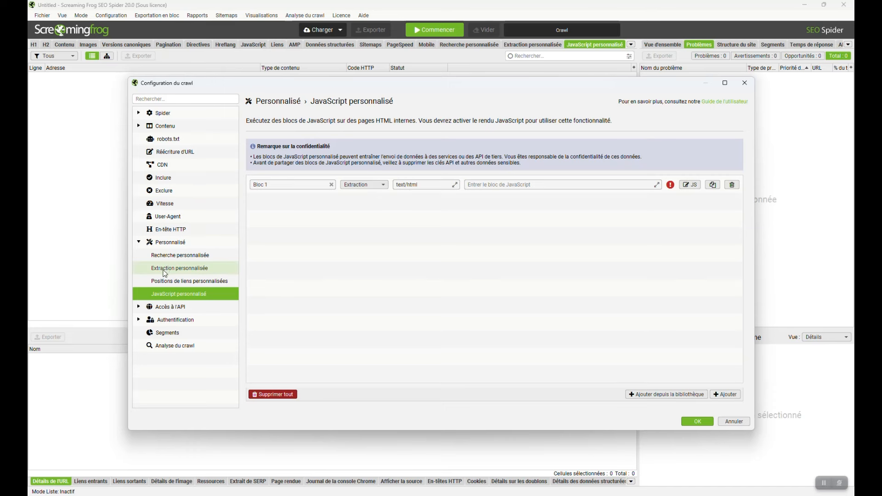
{"action": "left_click", "coordinate": [361, 185]}
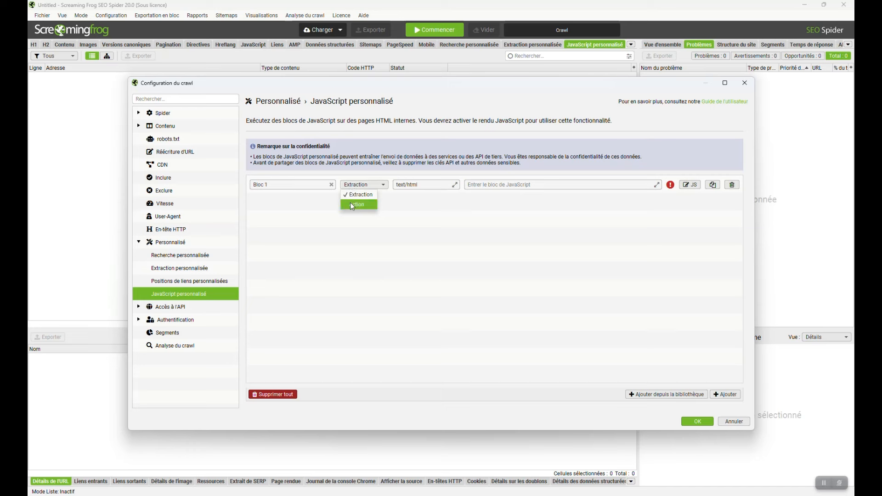
{"action": "left_click", "coordinate": [353, 205]}
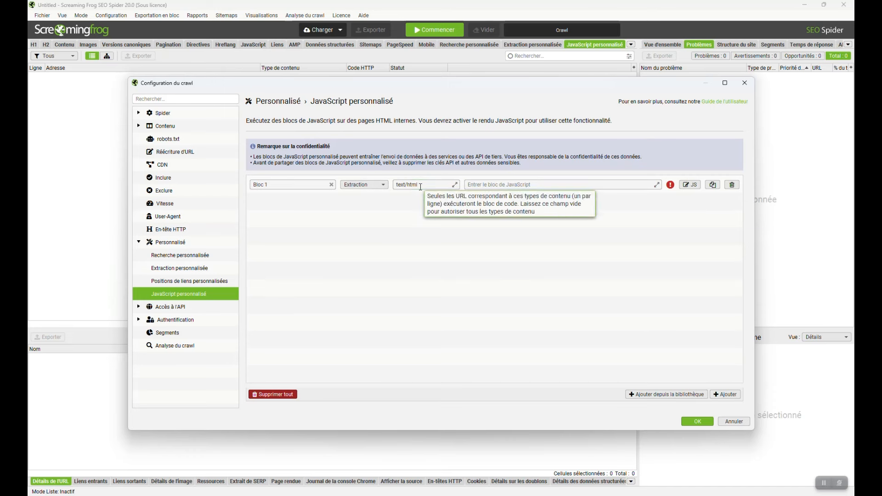
Examine the content types dialog and its presets for the new snippet, leaving the content types unchanged.
{"action": "left_click", "coordinate": [421, 184]}
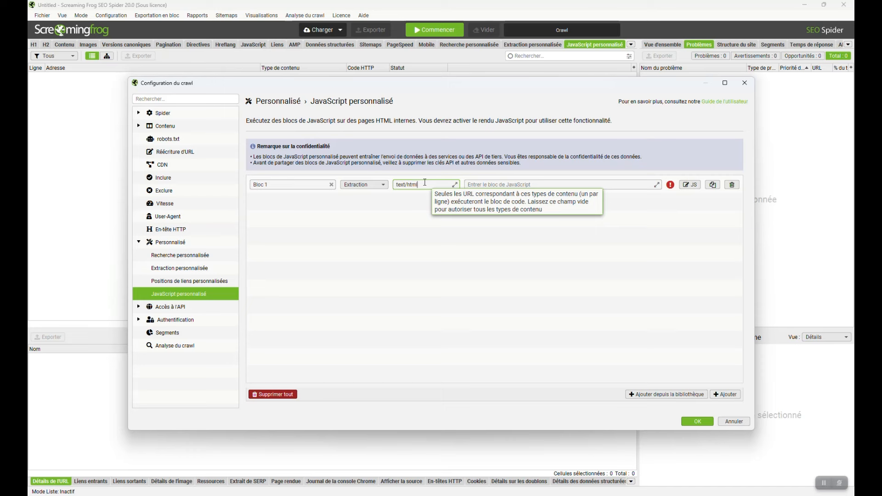
{"action": "left_click", "coordinate": [455, 185]}
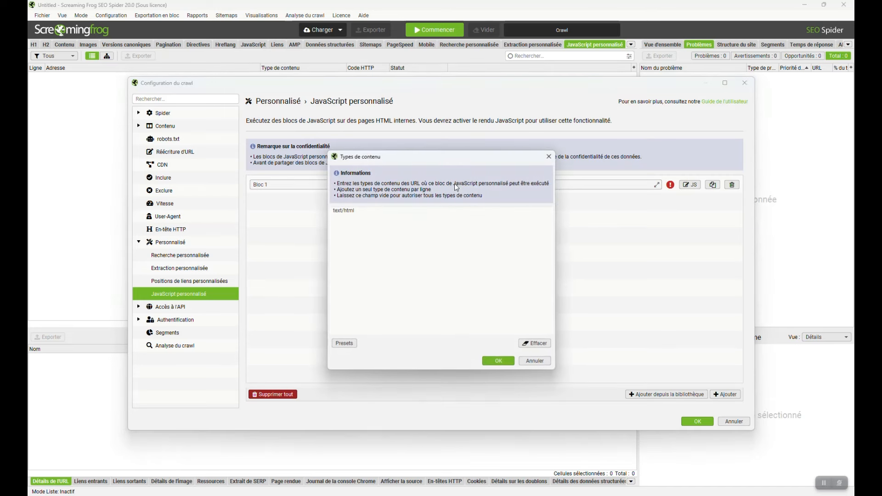
{"action": "left_click", "coordinate": [404, 283]}
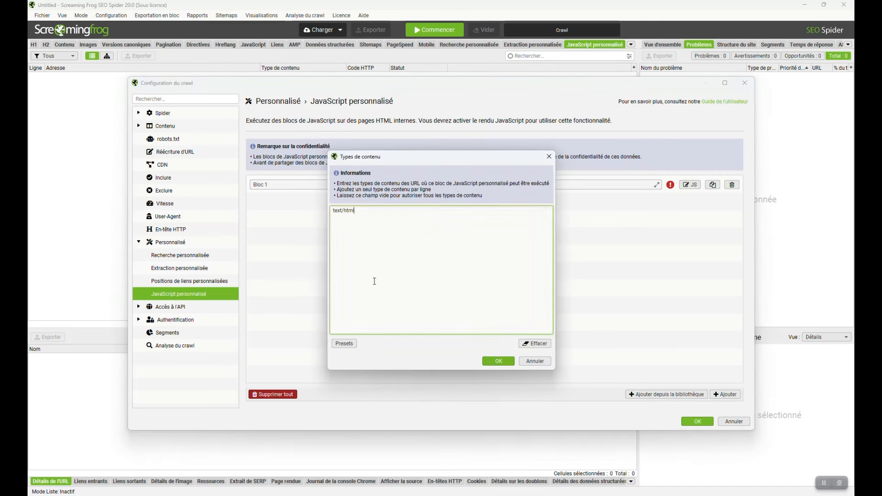
{"action": "left_click", "coordinate": [344, 343]}
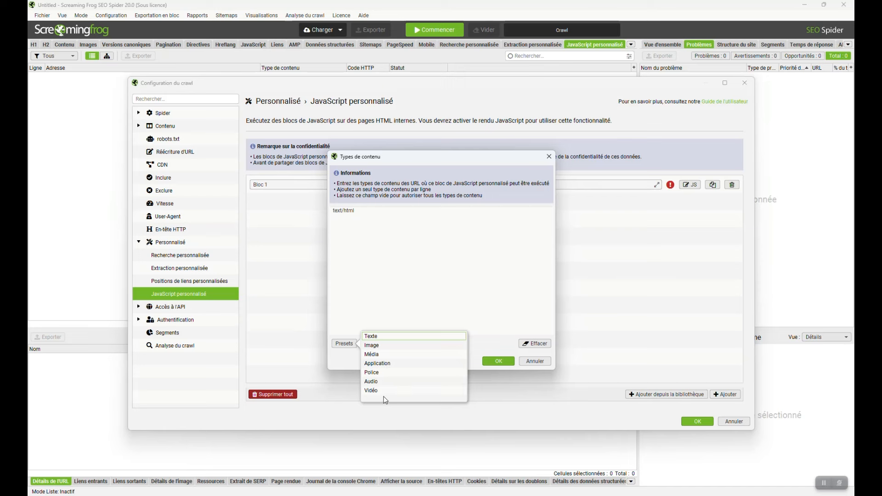
{"action": "left_click", "coordinate": [533, 362]}
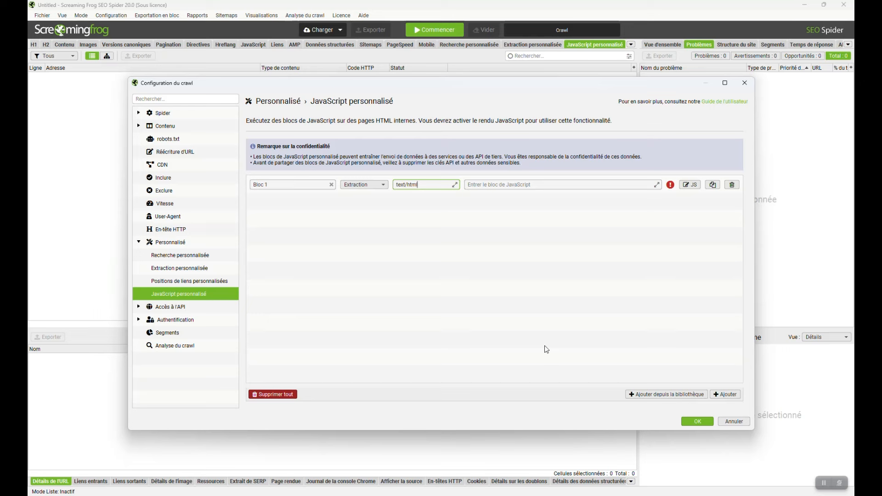
Browse the system library of JavaScript snippets, examining the names, comments and types of the ChatGPT, Sistrix, ollama and saving snippets.
{"action": "left_click", "coordinate": [665, 394]}
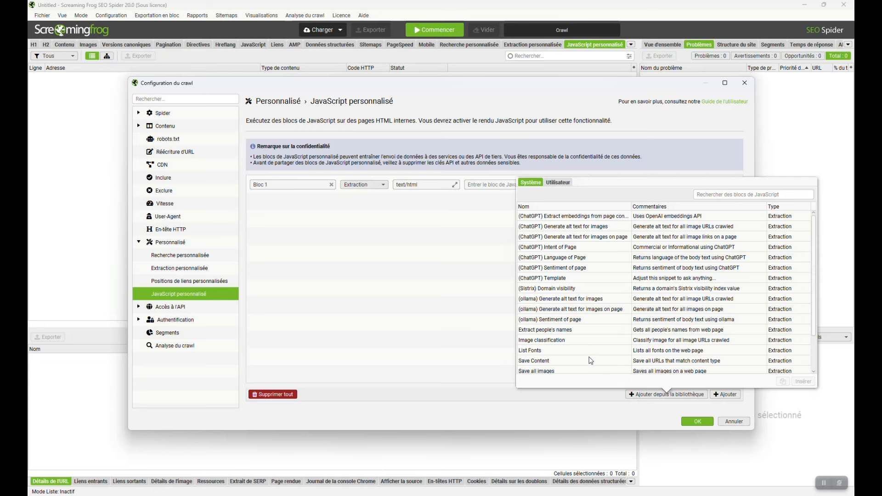
{"action": "scroll", "coordinate": [598, 352], "scroll_direction": "down", "scroll_amount": 2}
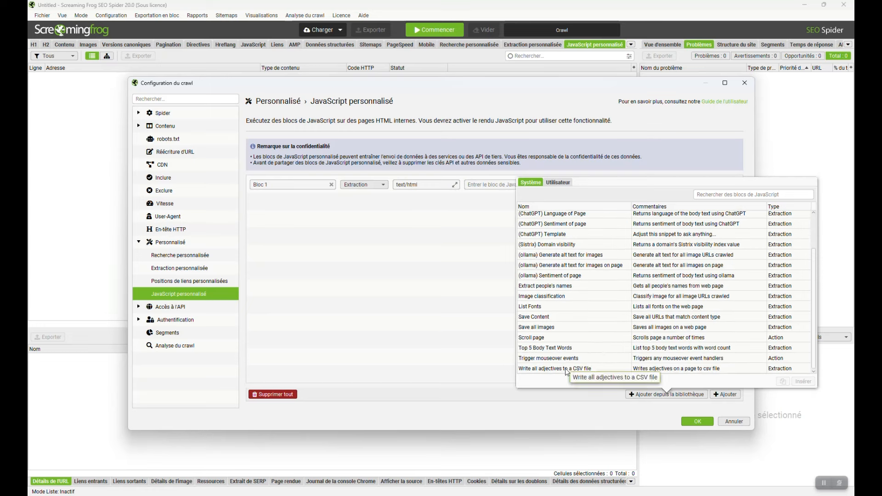
{"action": "scroll", "coordinate": [586, 340], "scroll_direction": "up", "scroll_amount": 2}
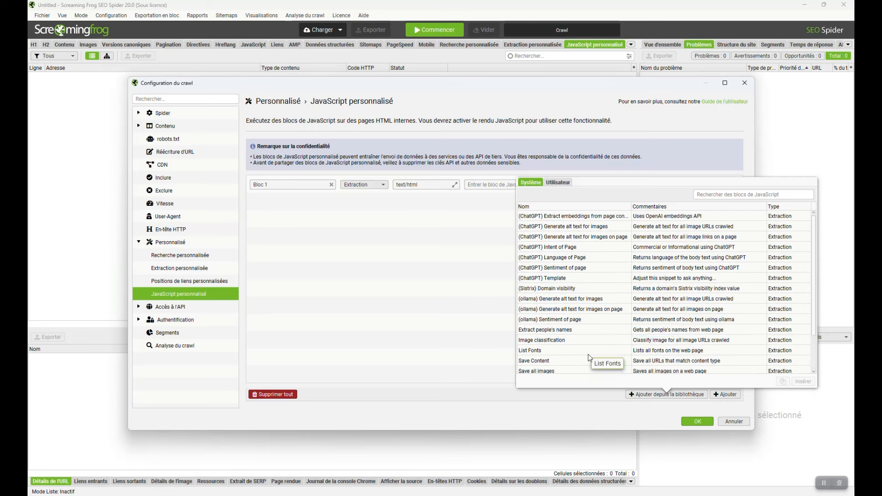
{"action": "left_click", "coordinate": [541, 216]}
{"action": "left_click", "coordinate": [544, 225]}
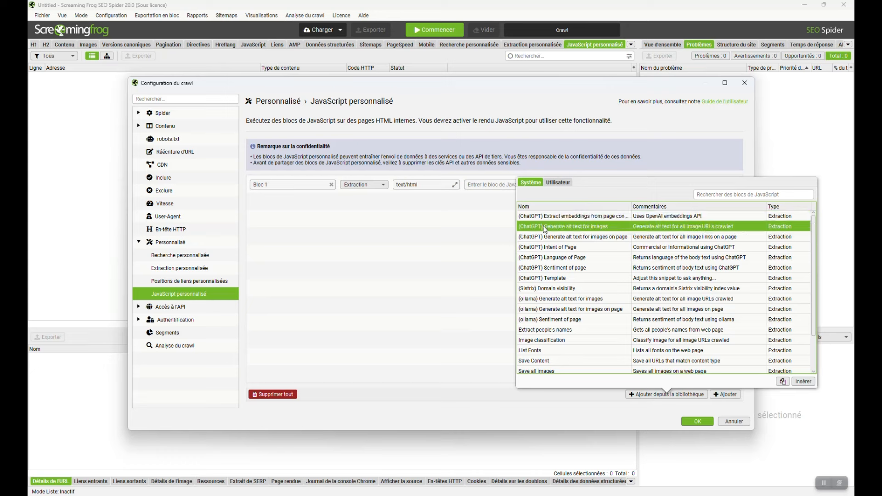
{"action": "left_click", "coordinate": [549, 239]}
{"action": "left_click", "coordinate": [551, 247]}
{"action": "left_click", "coordinate": [554, 257]}
{"action": "left_click", "coordinate": [556, 268]}
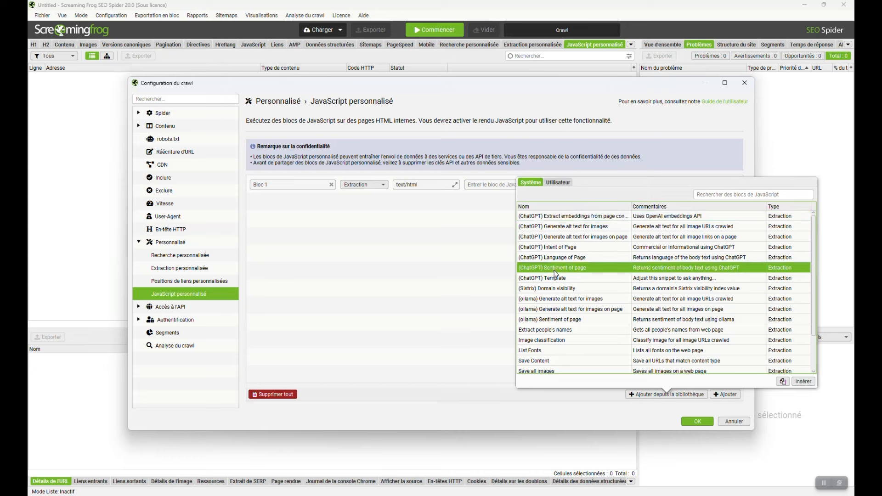
{"action": "left_click", "coordinate": [559, 279]}
{"action": "left_click", "coordinate": [557, 298]}
{"action": "left_click", "coordinate": [555, 309]}
{"action": "left_click", "coordinate": [557, 319]}
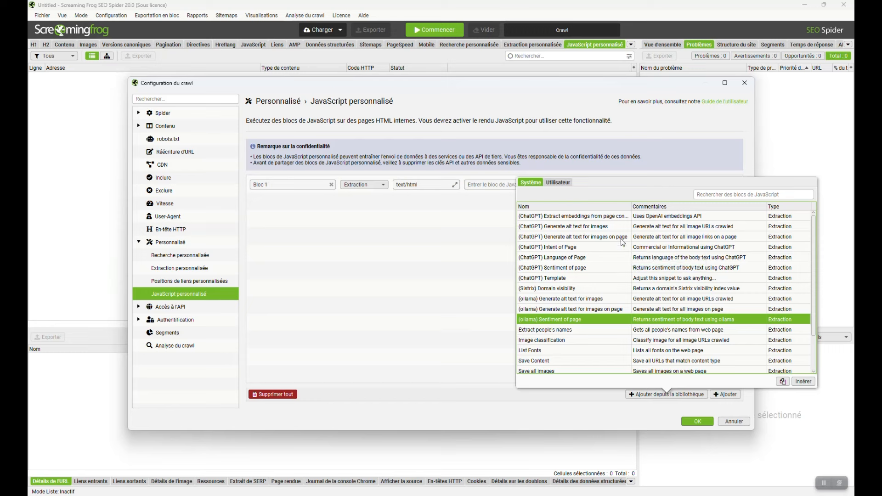
{"action": "left_click", "coordinate": [585, 230]}
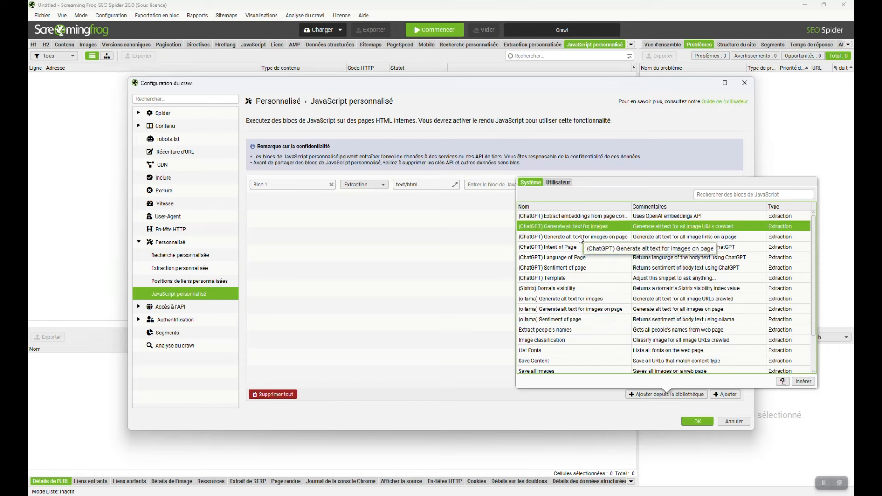
{"action": "left_click", "coordinate": [556, 248]}
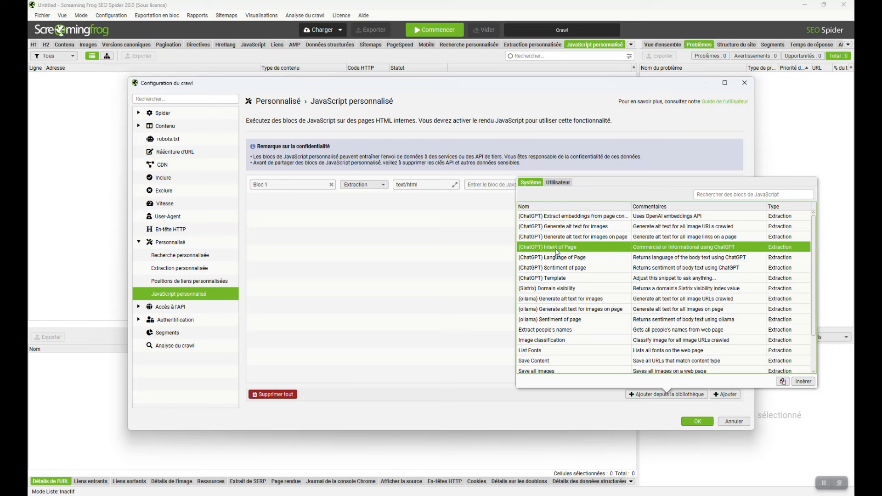
{"action": "left_click", "coordinate": [584, 258]}
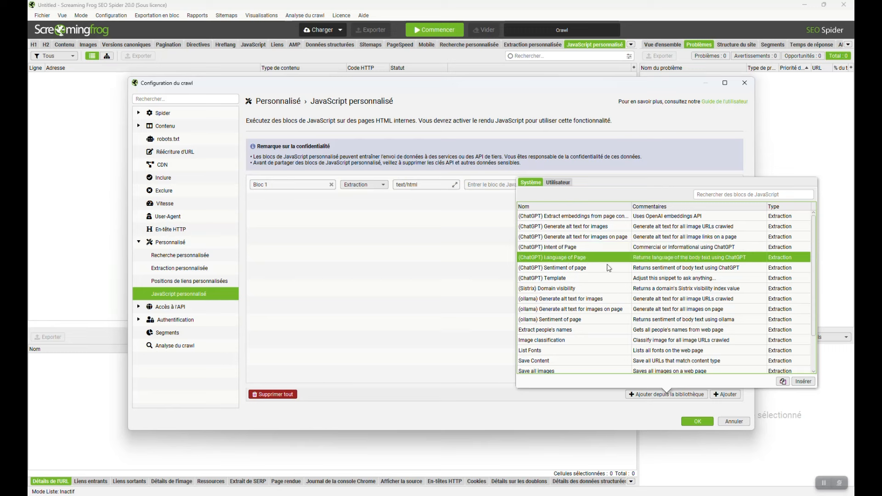
{"action": "left_click", "coordinate": [573, 271]}
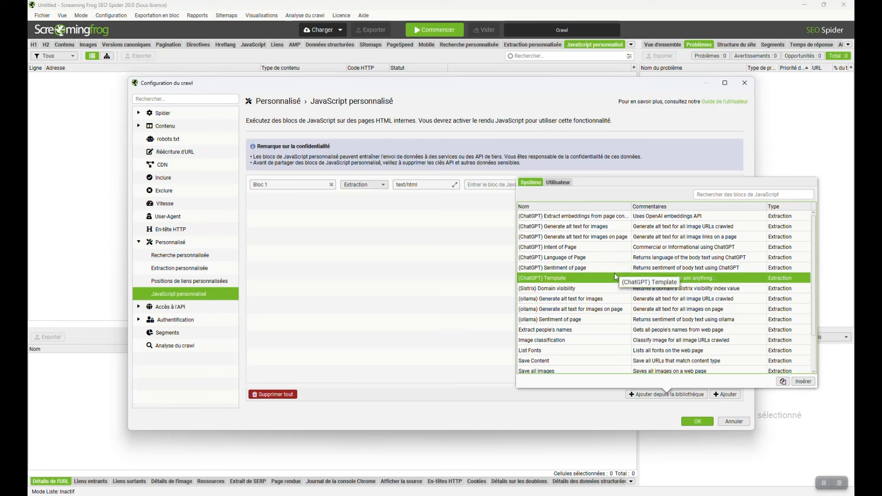
{"action": "left_click", "coordinate": [555, 289]}
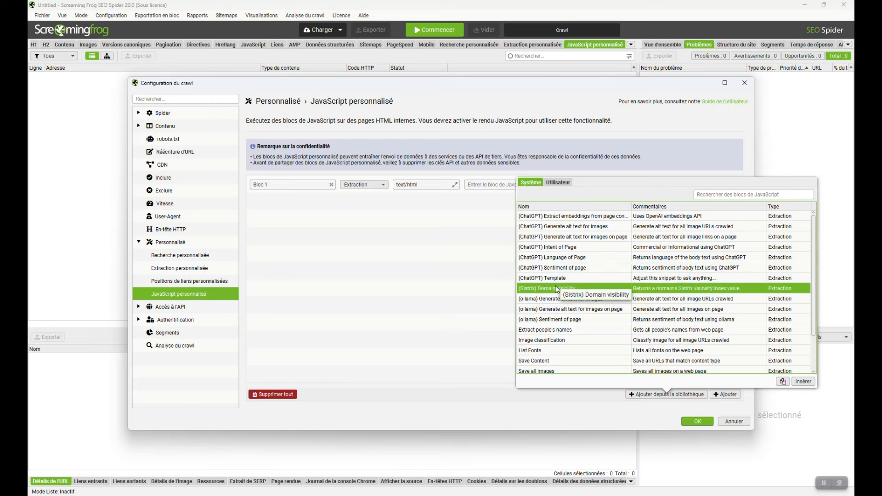
{"action": "scroll", "coordinate": [557, 290], "scroll_direction": "down", "scroll_amount": 2}
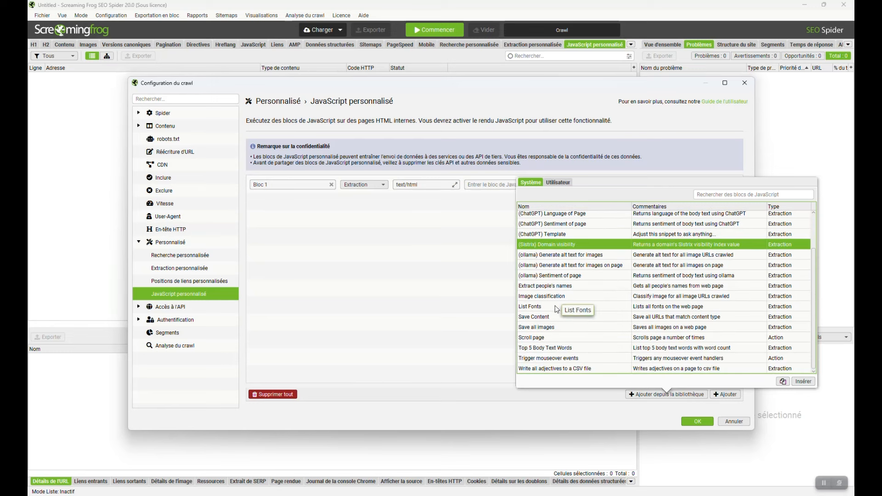
{"action": "left_click", "coordinate": [591, 326]}
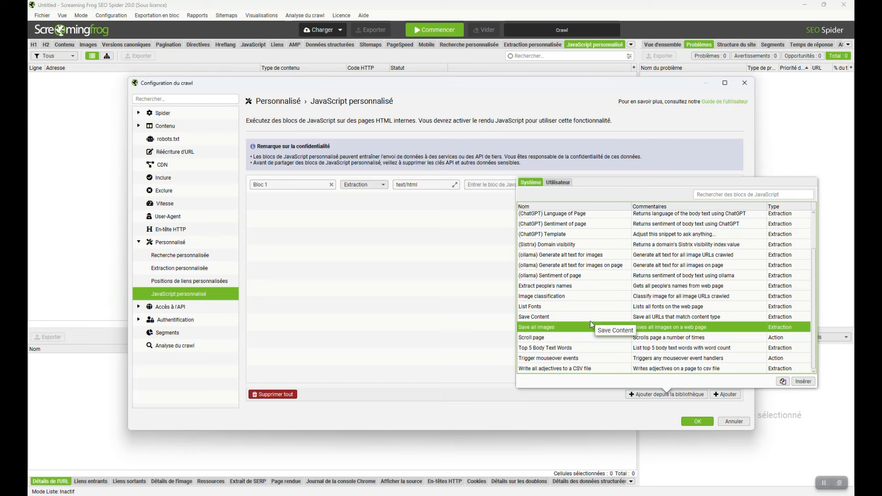
{"action": "left_click", "coordinate": [587, 394]}
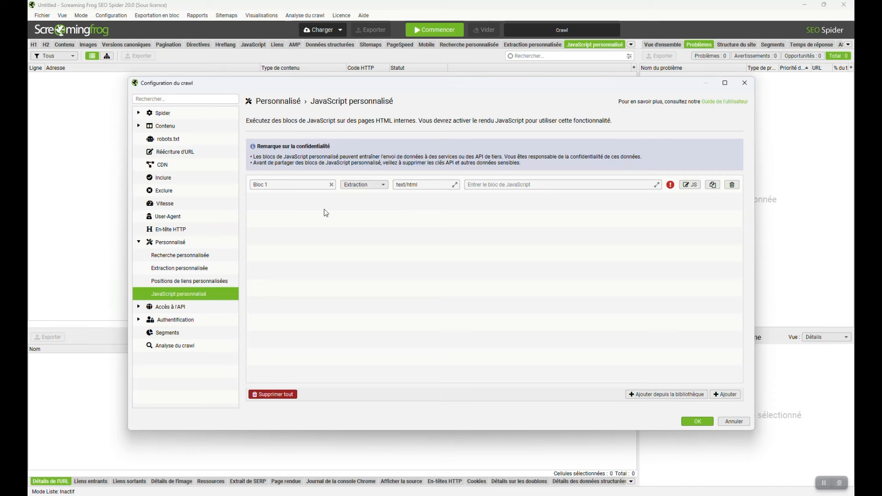
Rename the custom JavaScript snippet as "Générateur de FAQ".
{"action": "left_click_drag", "start_coordinate": [275, 185], "coordinate": [218, 182]}
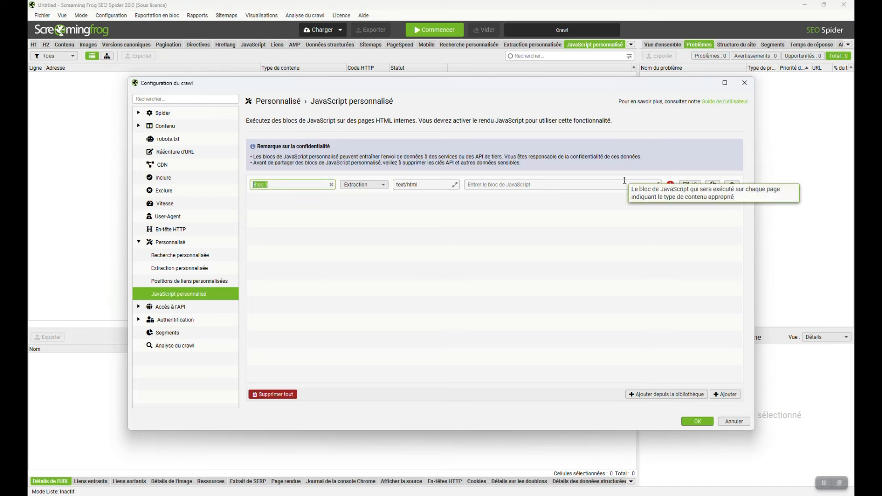
{"action": "type", "text": "Générateur de FAQ"}
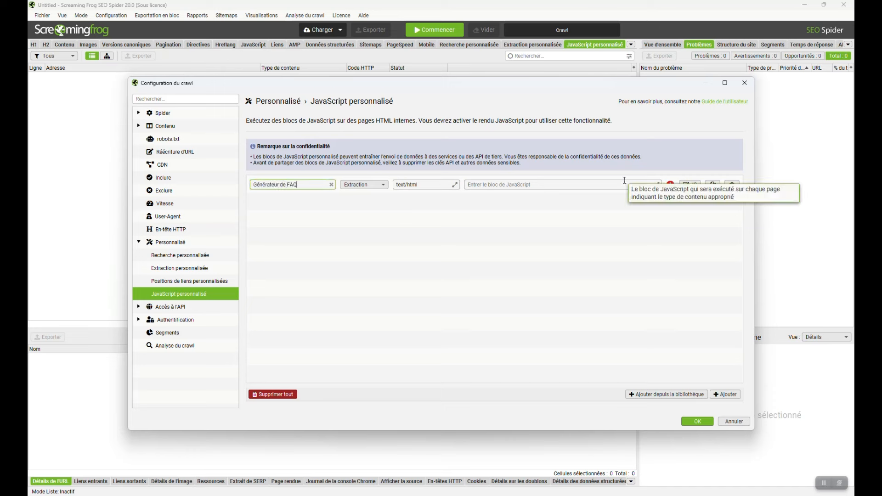
{"action": "left_click", "coordinate": [426, 183]}
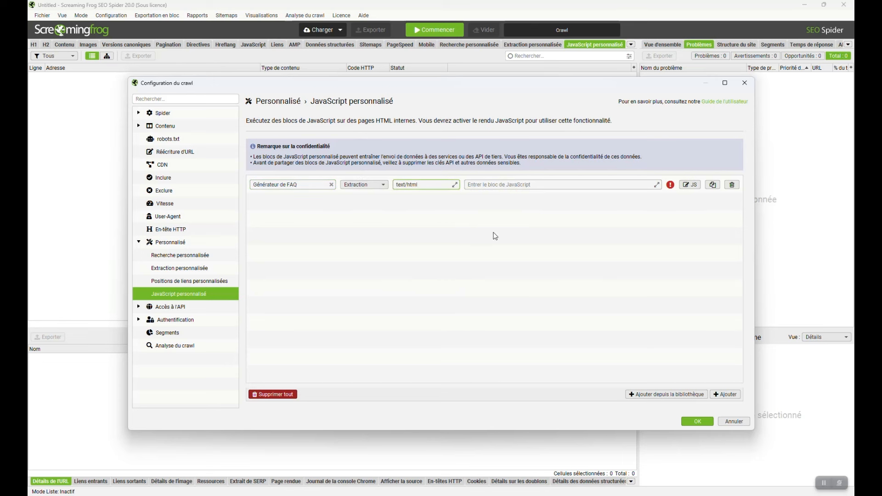
Open the JavaScript editor for the "Générateur de FAQ" snippet and paste in the copied "Génération de FAQ" script.
{"action": "left_click", "coordinate": [689, 185]}
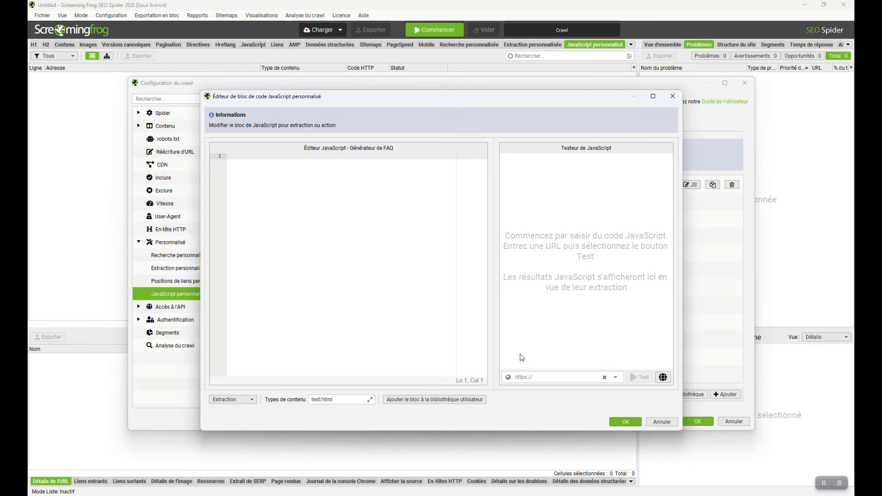
{"action": "left_click", "coordinate": [528, 377]}
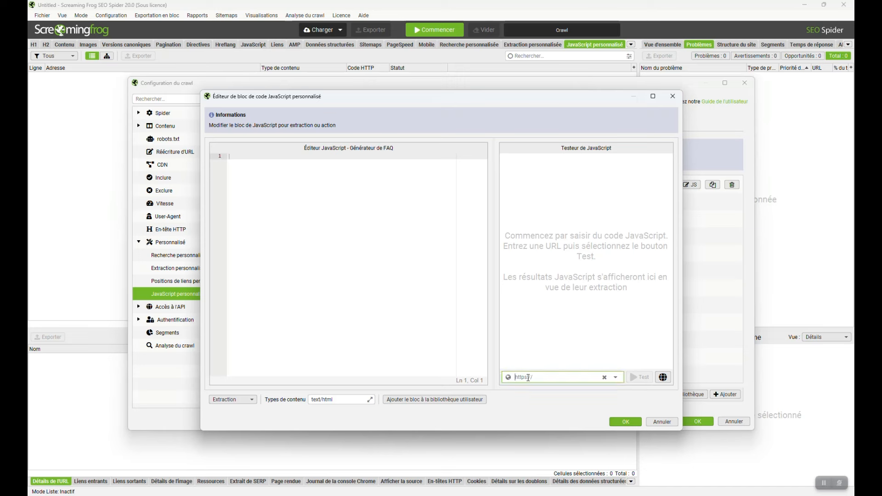
{"action": "left_click", "coordinate": [305, 158]}
{"action": "key", "text": "ctrl+v"}
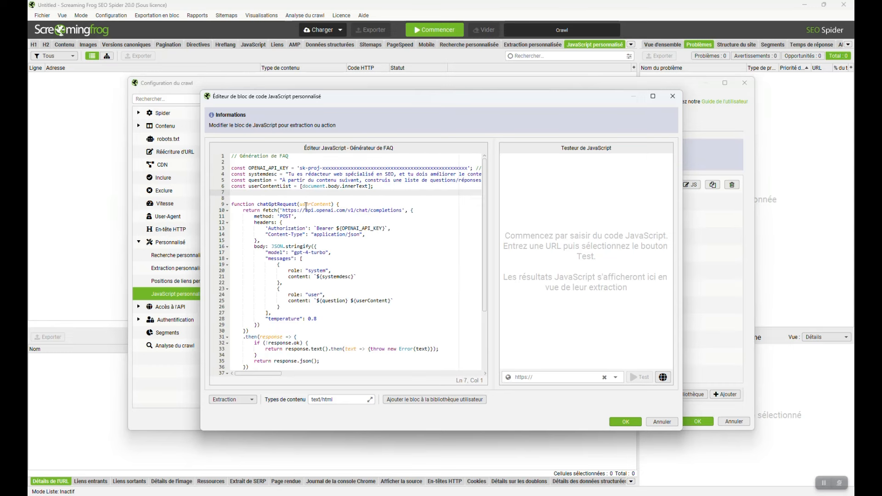
Examine the pasted FAQ script, including its API key placeholder, system description, request function and closing data handlers.
{"action": "scroll", "coordinate": [313, 238], "scroll_direction": "down", "scroll_amount": 1}
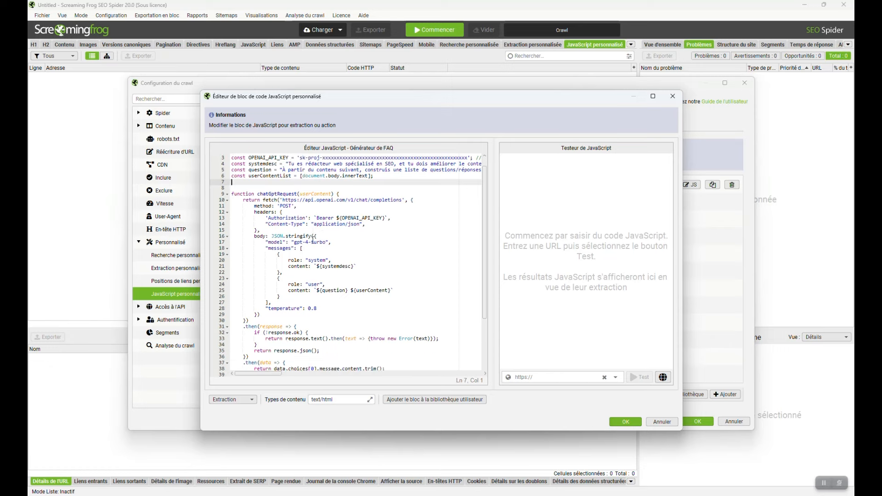
{"action": "scroll", "coordinate": [313, 238], "scroll_direction": "down", "scroll_amount": 5}
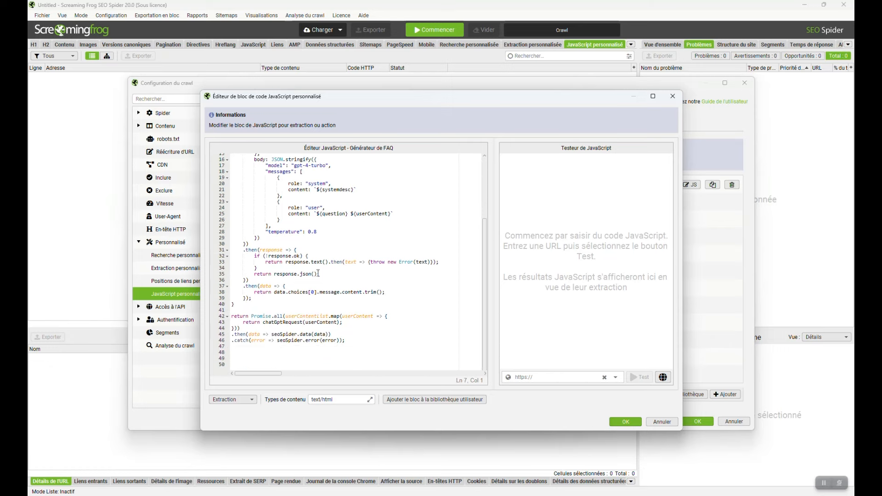
{"action": "scroll", "coordinate": [319, 273], "scroll_direction": "up", "scroll_amount": 5}
{"action": "left_click_drag", "start_coordinate": [299, 169], "coordinate": [467, 167]}
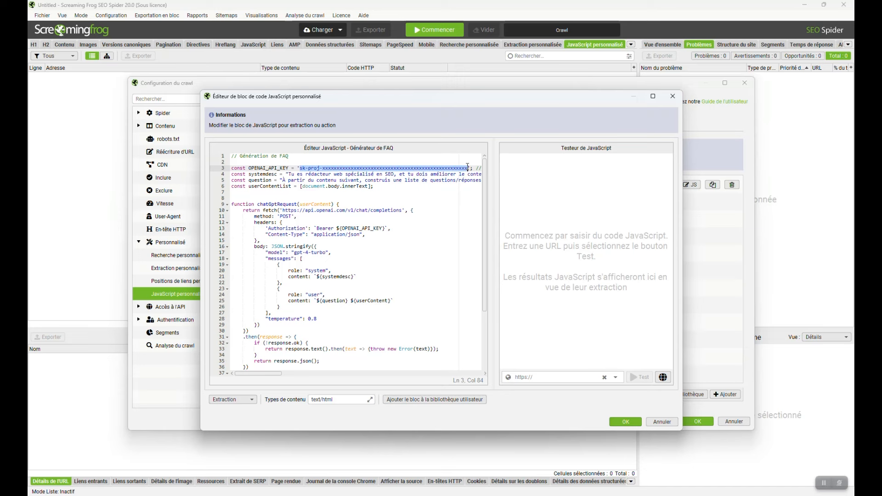
{"action": "left_click", "coordinate": [386, 174]}
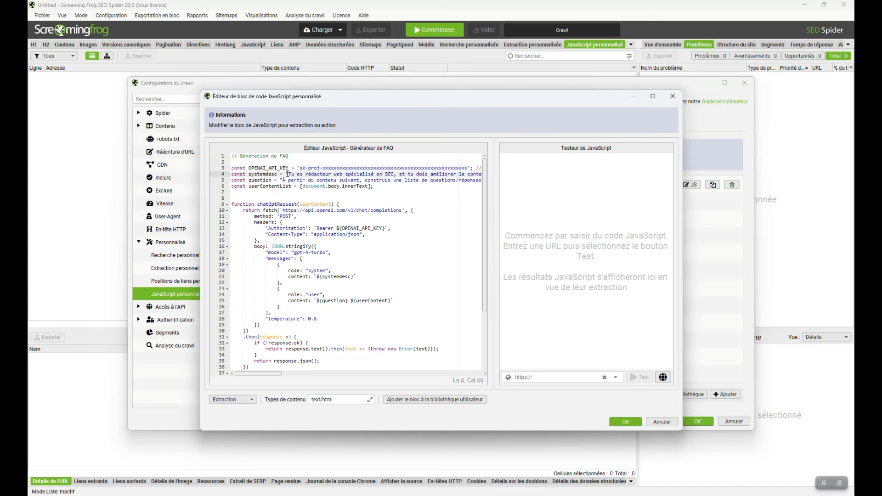
{"action": "left_click", "coordinate": [249, 199]}
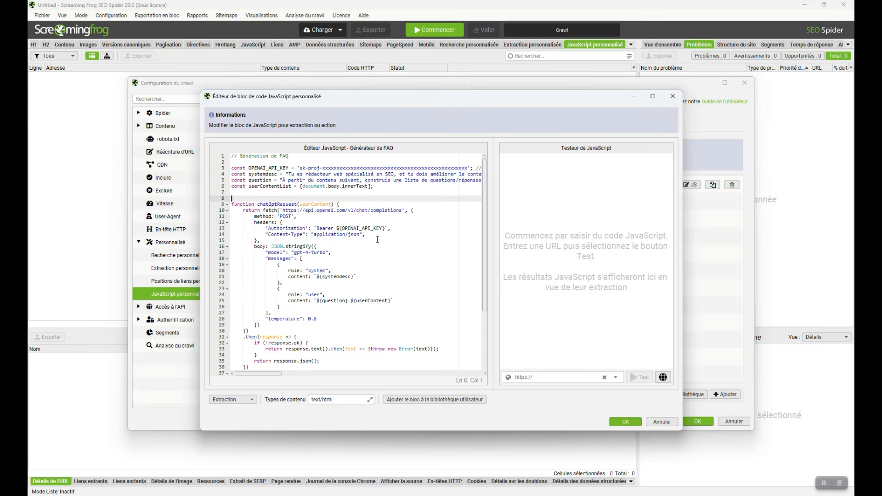
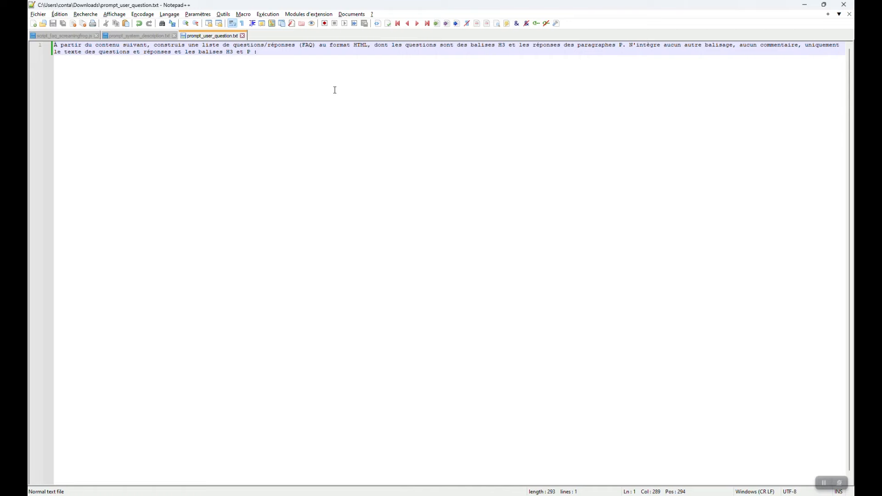
{"action": "key", "text": "alt+Tab"}
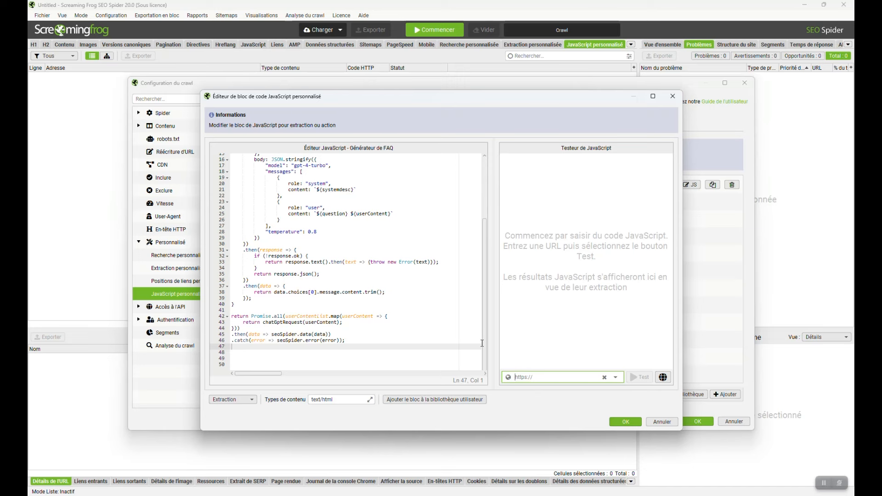
{"action": "type", "text": "https://ewattsun.fr/borne-de-recharge-irve/"}
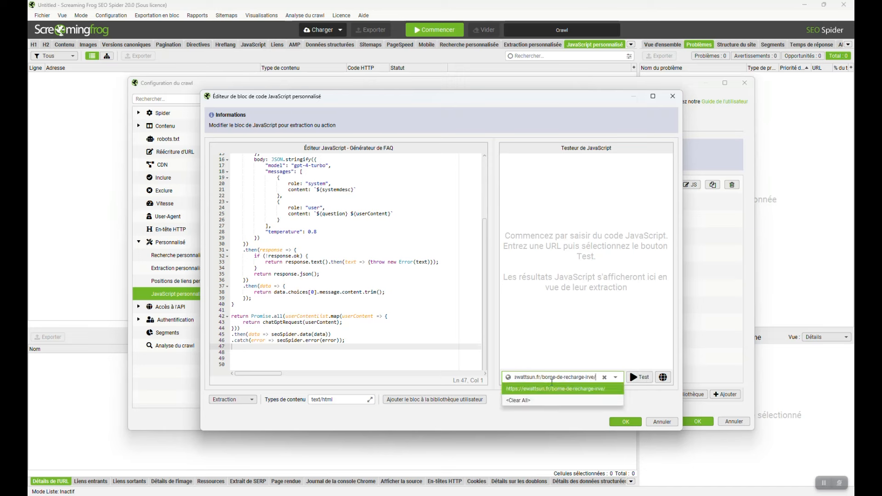
{"action": "left_click", "coordinate": [553, 389]}
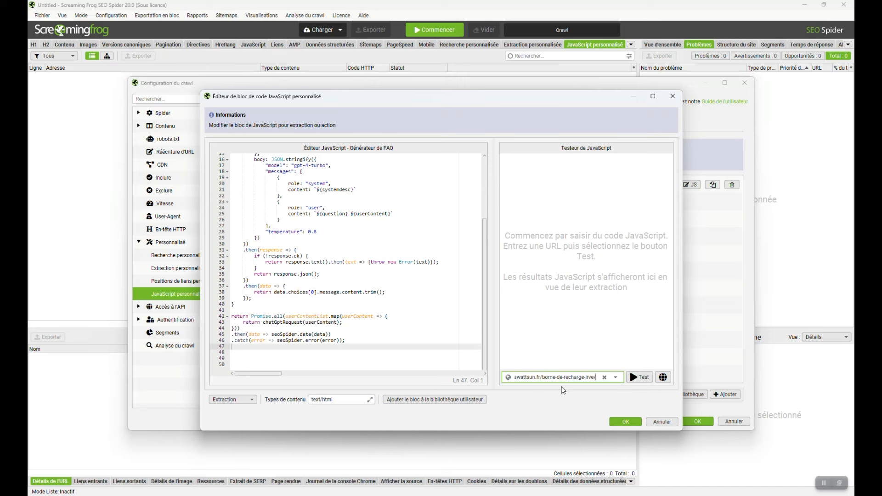
{"action": "left_click", "coordinate": [636, 377]}
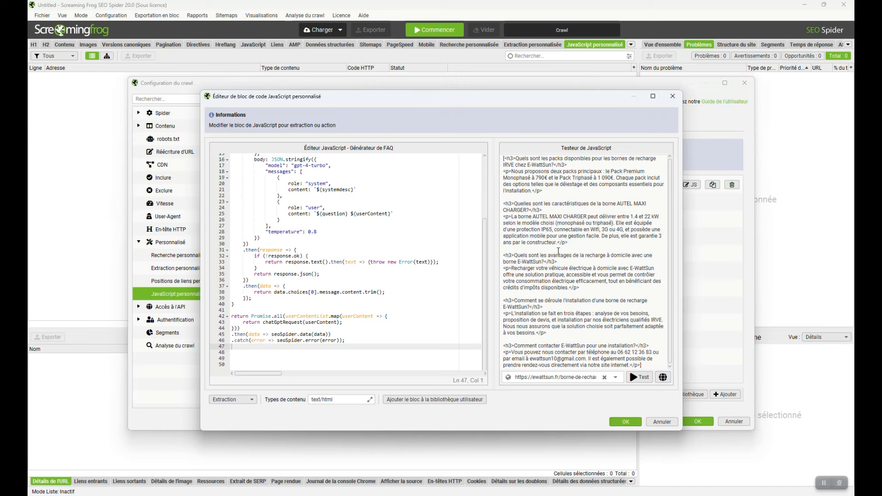
{"action": "left_click", "coordinate": [562, 279]}
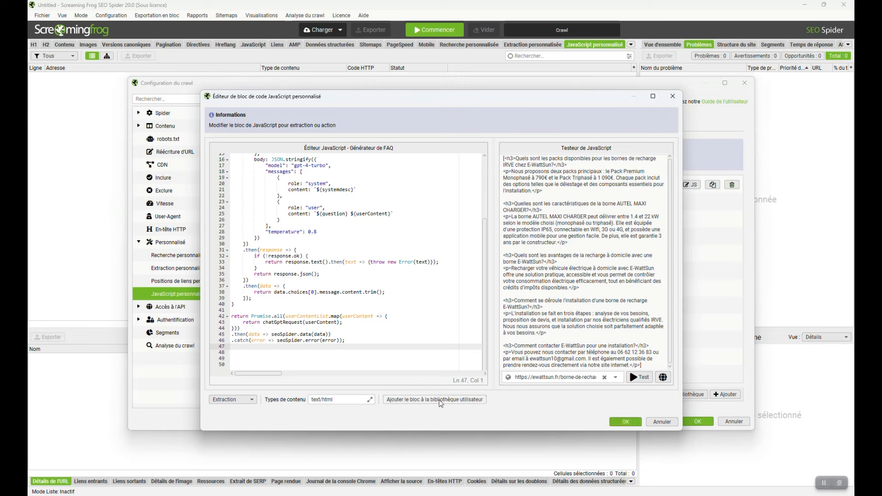
Add the snippet to the user library as "Générateur FAQ" with the comment "Génère une FAQ au format HTML", and accept the editor.
{"action": "left_click", "coordinate": [440, 400]}
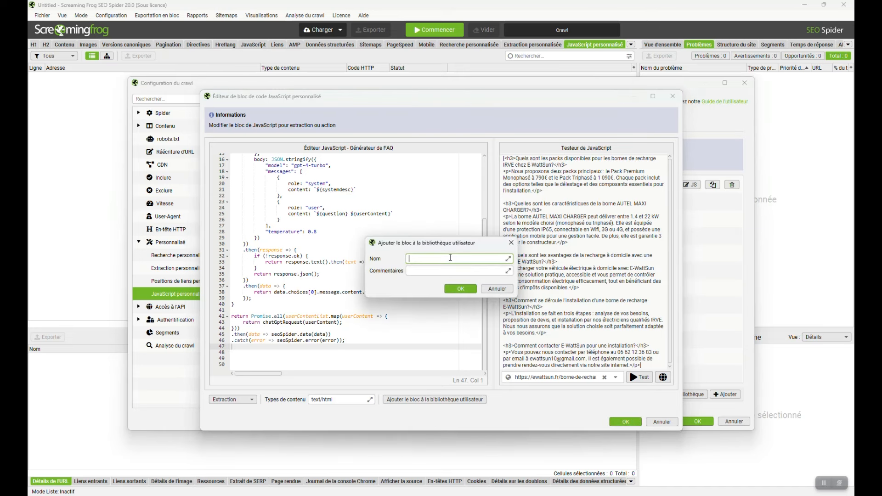
{"action": "type", "text": "Générateur FAQ"}
{"action": "key", "text": "Tab"}
{"action": "type", "text": "Génère d"}
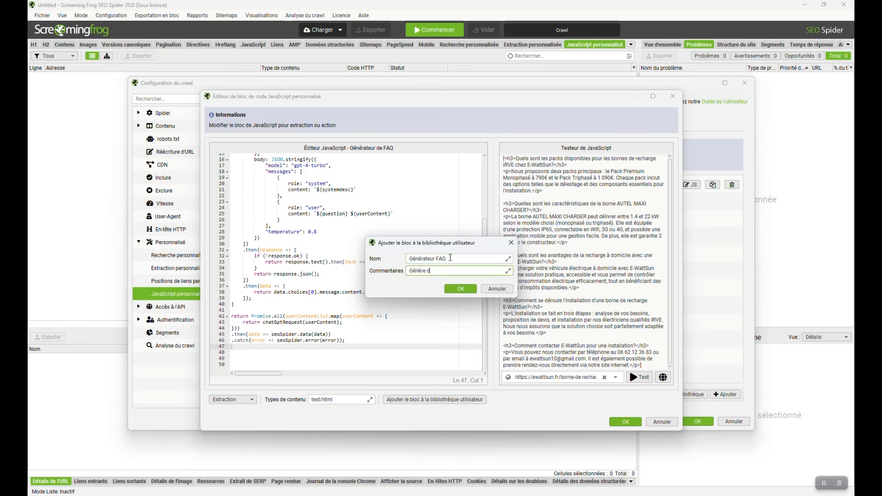
{"action": "key", "text": "BackSpace"}
{"action": "type", "text": "une FAQ au format HTML"}
{"action": "left_click", "coordinate": [465, 290]}
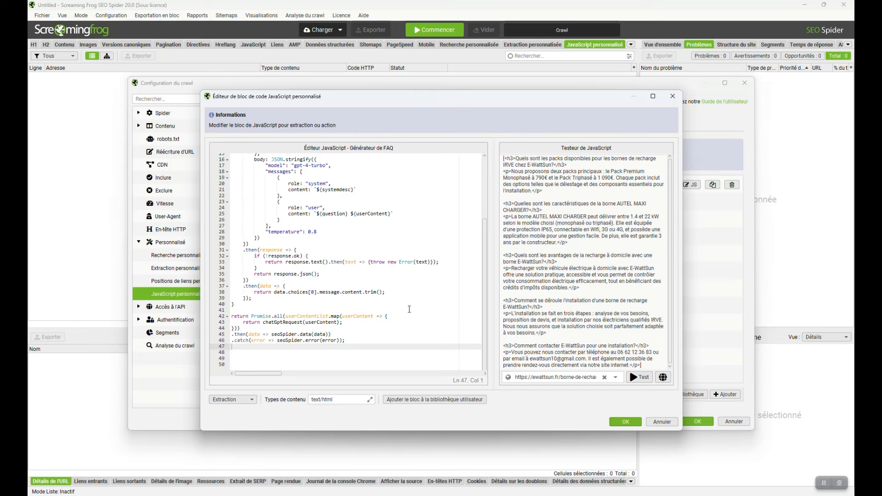
{"action": "left_click", "coordinate": [625, 422]}
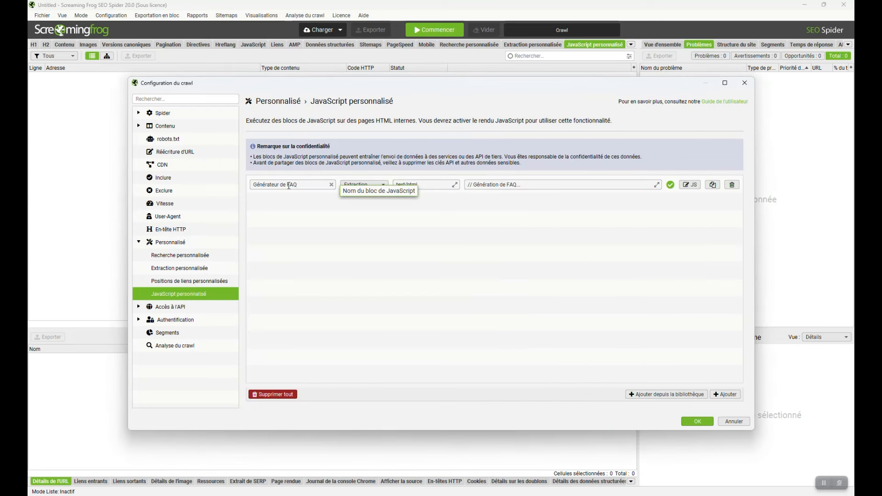
Check the "Générateur FAQ" entry in the user library without inserting it.
{"action": "left_click", "coordinate": [677, 395]}
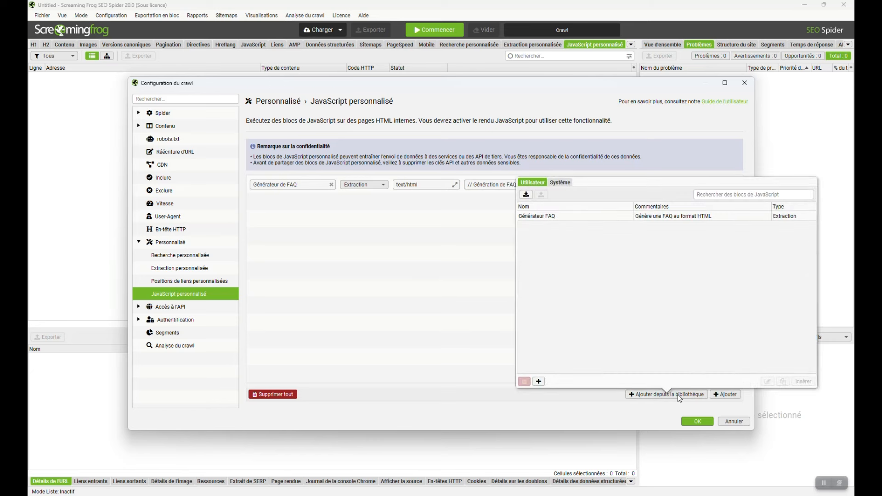
{"action": "left_click", "coordinate": [556, 214]}
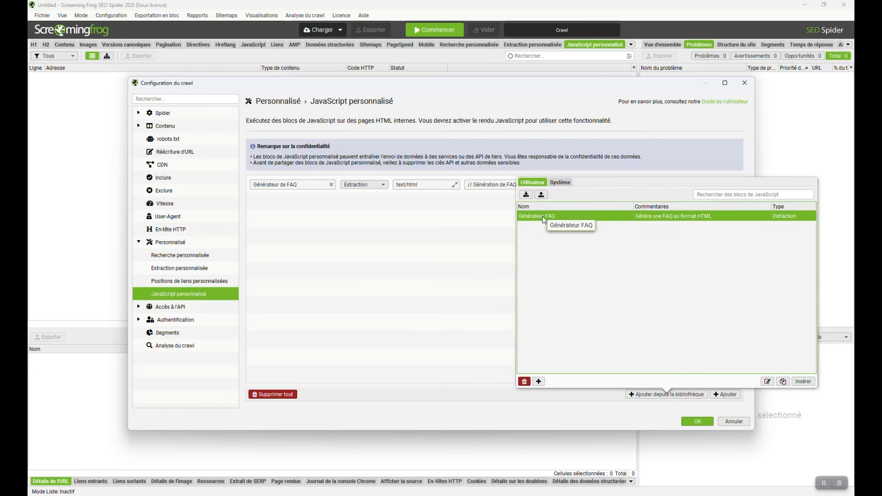
{"action": "left_click", "coordinate": [261, 216]}
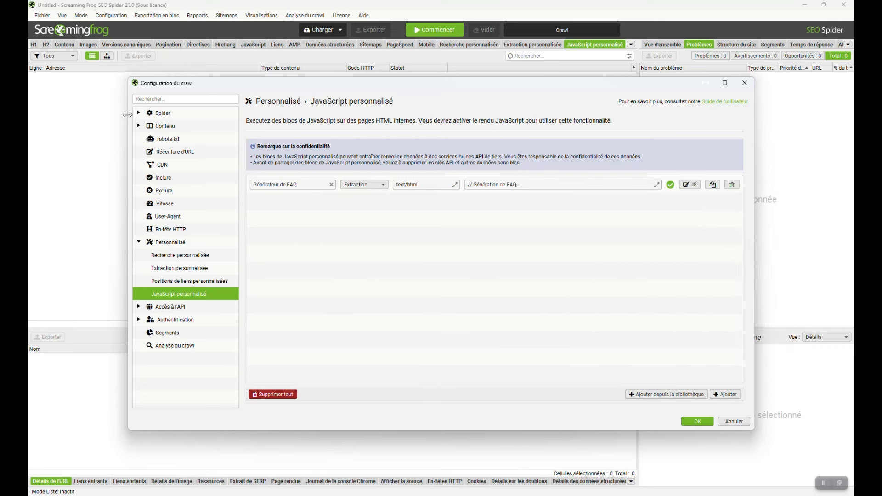
Set the spider's rendering mode to JavaScript and apply the crawl configuration.
{"action": "left_click", "coordinate": [138, 113]}
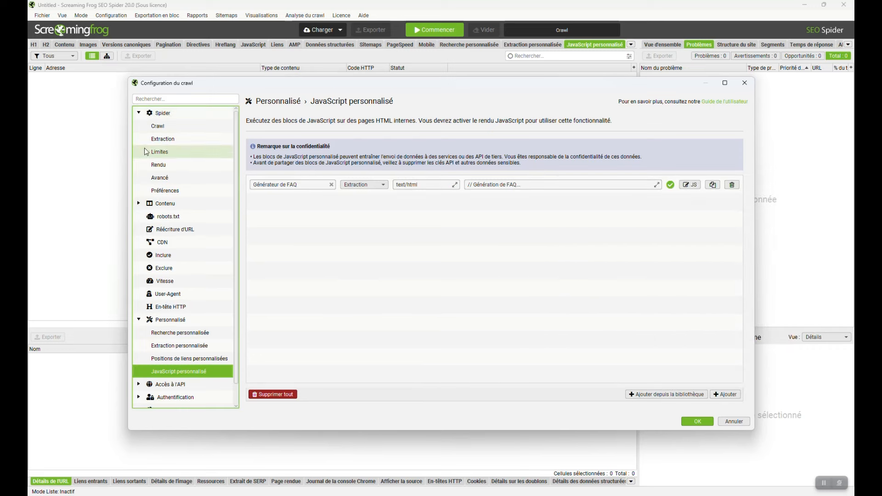
{"action": "left_click", "coordinate": [158, 165]}
{"action": "left_click", "coordinate": [305, 150]}
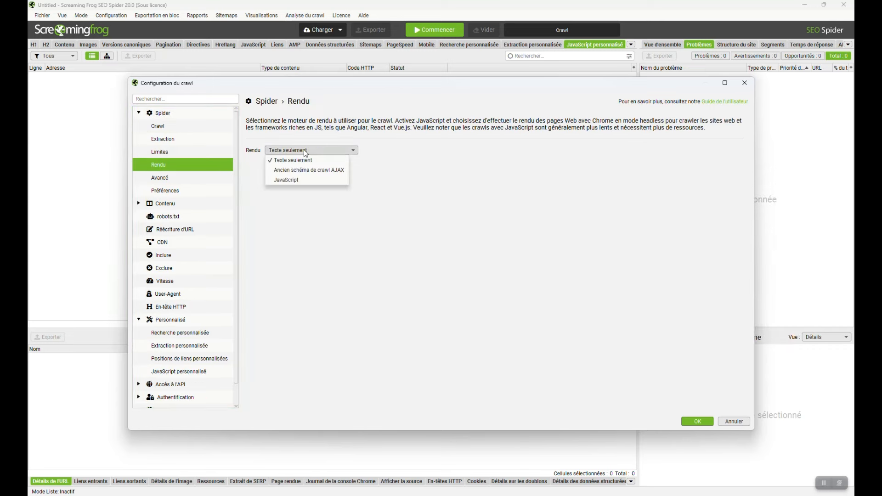
{"action": "left_click", "coordinate": [290, 180]}
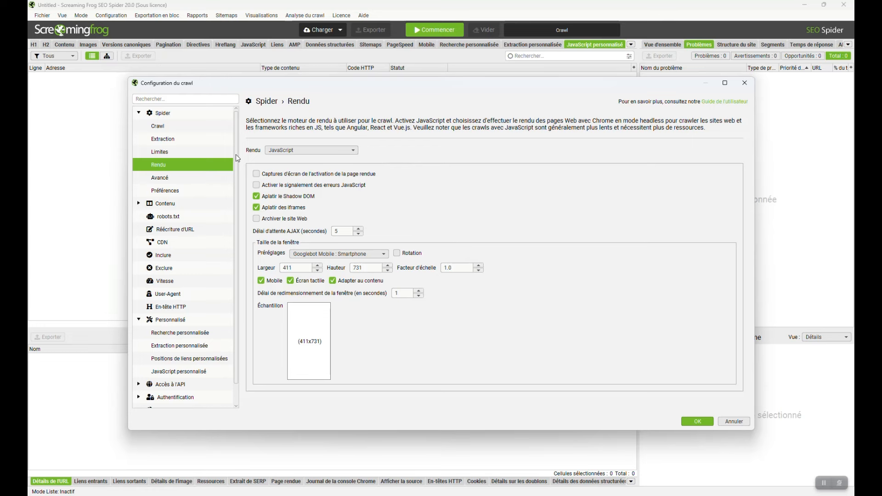
{"action": "left_click", "coordinate": [691, 423]}
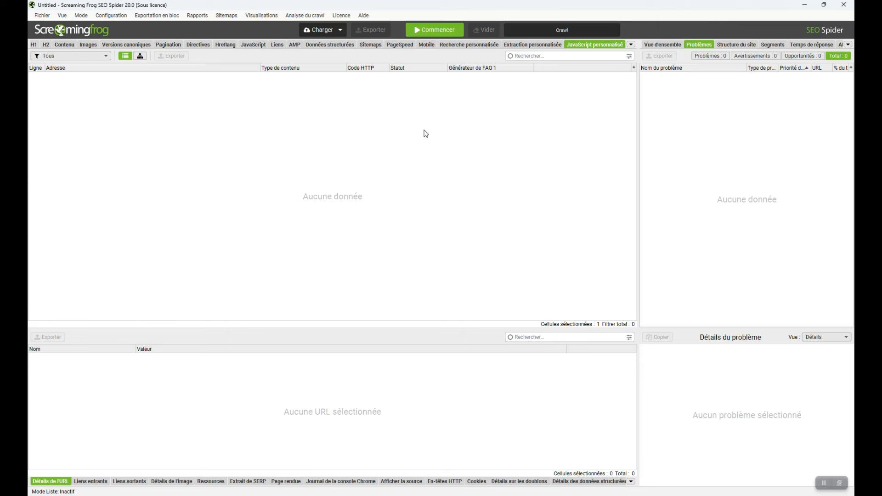
Start the crawl and filter the custom JavaScript results to "Générateur de FAQ".
{"action": "left_click", "coordinate": [442, 32]}
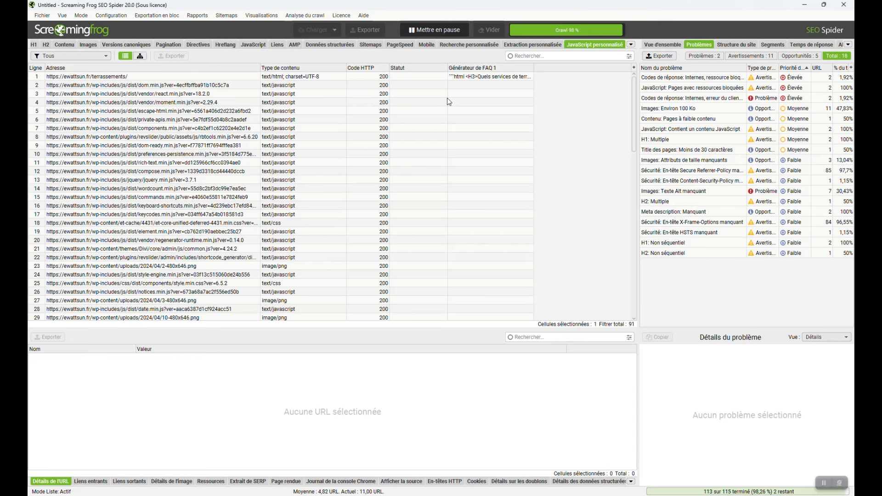
{"action": "left_click", "coordinate": [69, 56]}
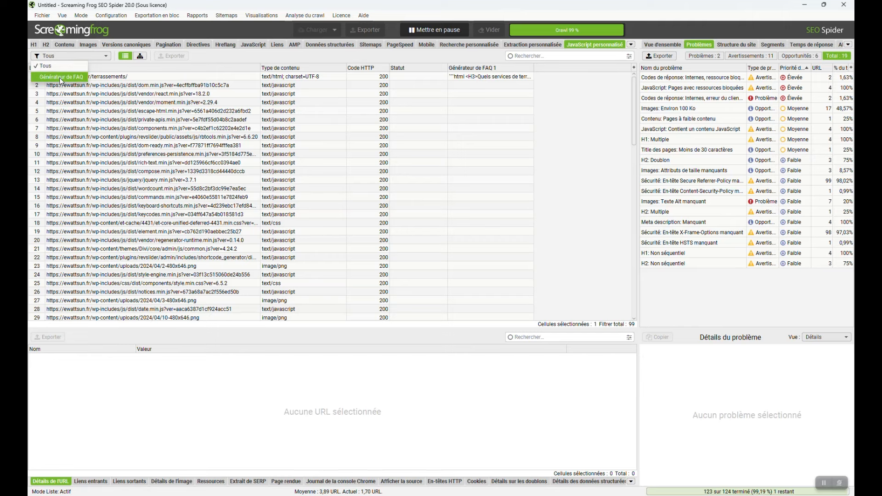
{"action": "left_click", "coordinate": [61, 77]}
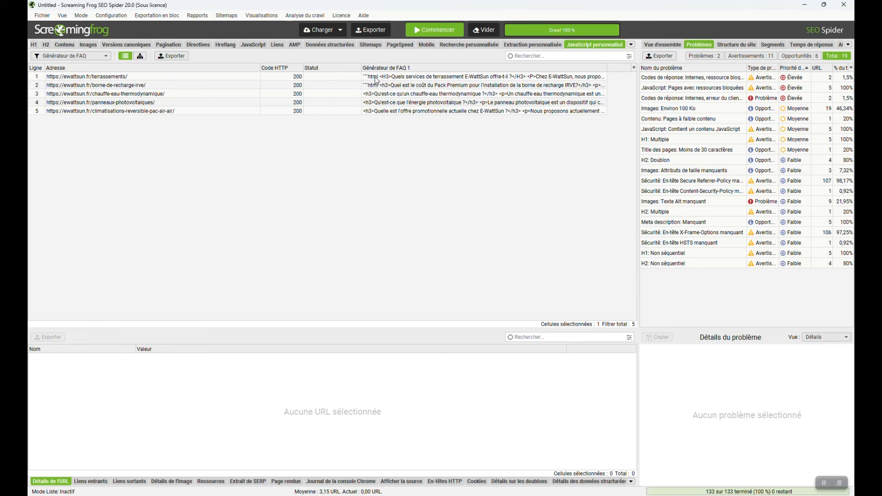
Compare the generated FAQ output of the terrassements page with that of the borne-de-recharge-irve page.
{"action": "left_click", "coordinate": [365, 78]}
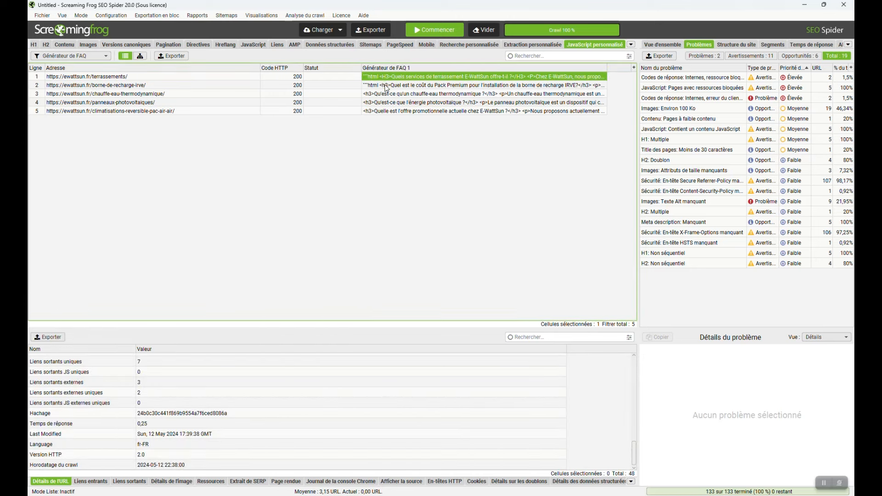
{"action": "left_click", "coordinate": [384, 83]}
{"action": "left_click", "coordinate": [385, 78]}
{"action": "left_click", "coordinate": [386, 87]}
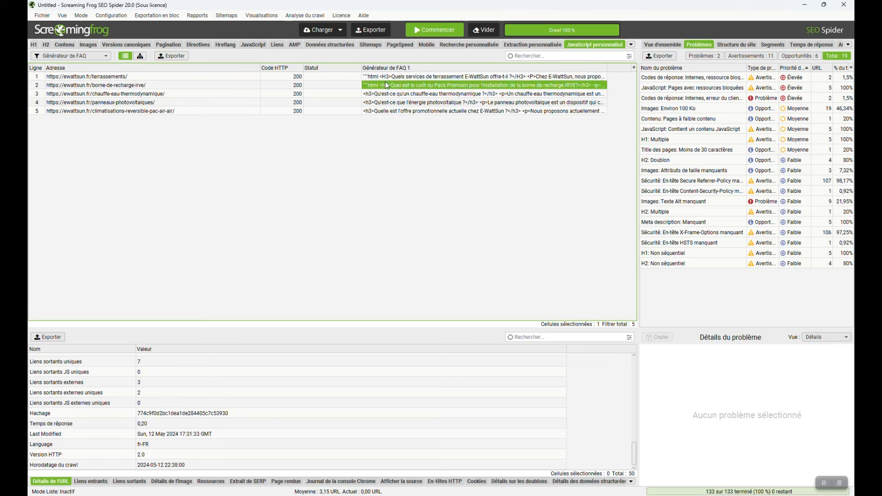
{"action": "left_click", "coordinate": [385, 79]}
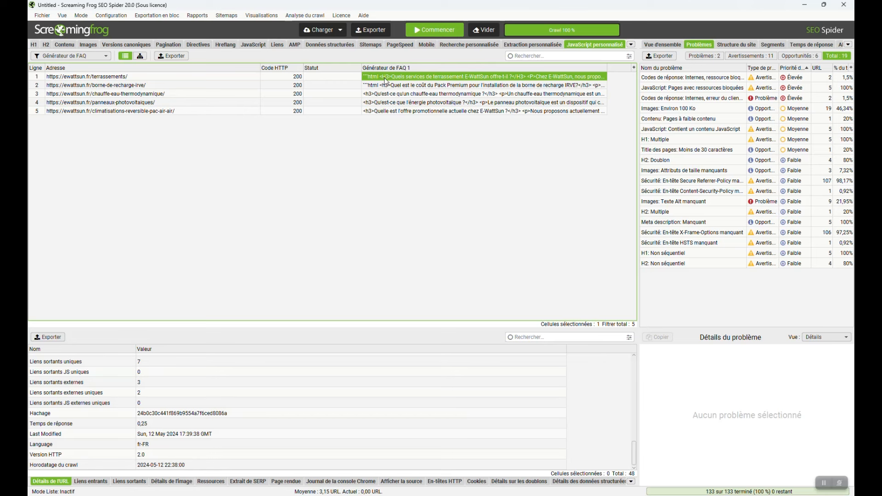
Copy the generated FAQ of the chauffe-eau-thermodynamique page and paste it into a new Notepad++ document.
{"action": "left_click", "coordinate": [457, 94]}
{"action": "right_click", "coordinate": [474, 95]}
{"action": "left_click", "coordinate": [490, 105]}
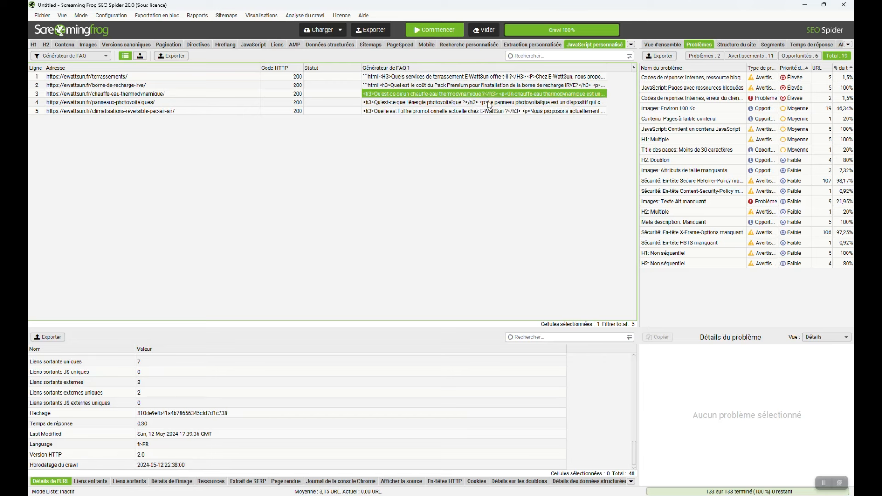
{"action": "left_click", "coordinate": [530, 495]}
{"action": "left_click", "coordinate": [33, 24]}
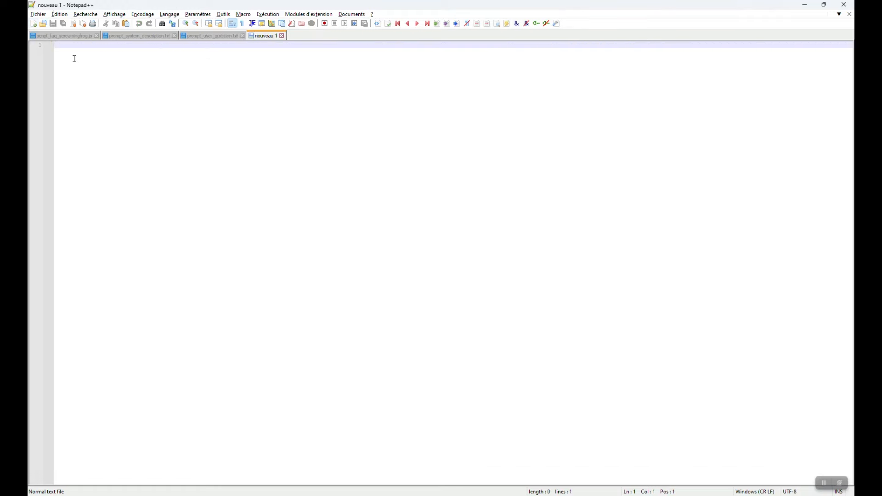
{"action": "right_click", "coordinate": [74, 57]}
{"action": "left_click", "coordinate": [104, 83]}
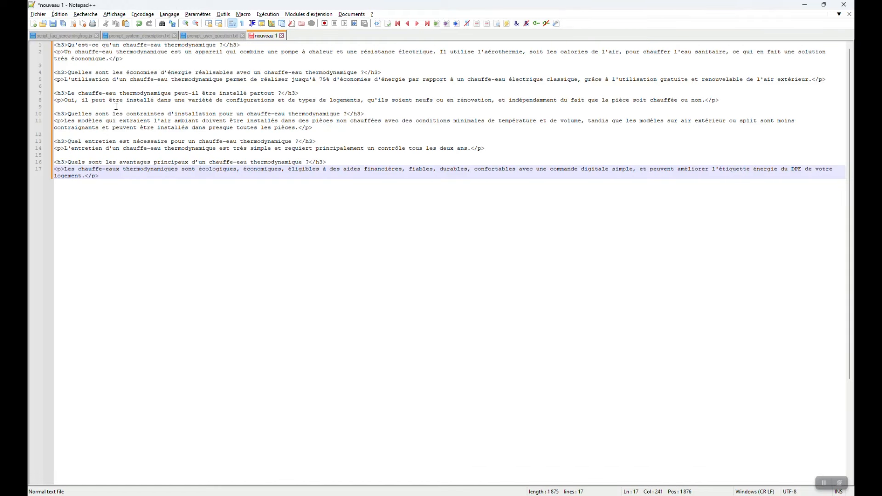
Review the pasted FAQ, switch back to Screaming Frog and select the generated FAQ of the climatisations-reversible-pac-air-air page.
{"action": "left_click", "coordinate": [140, 107]}
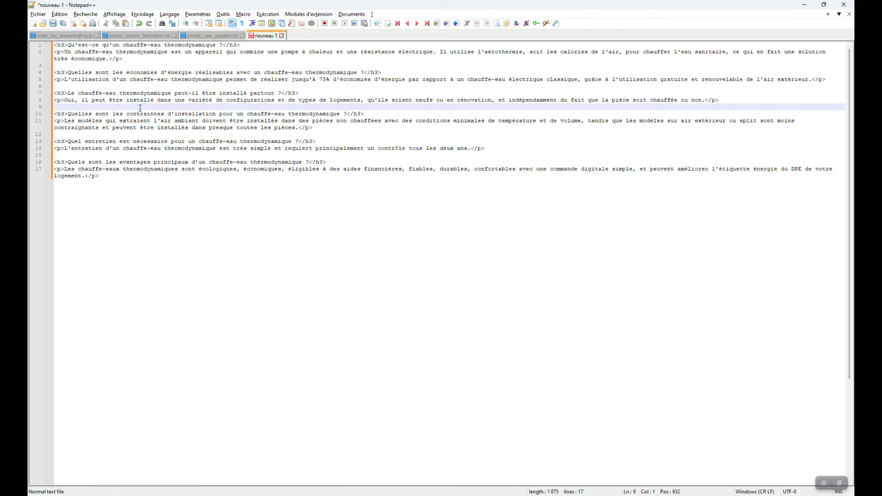
{"action": "key", "text": "alt+Tab"}
{"action": "left_click", "coordinate": [381, 110]}
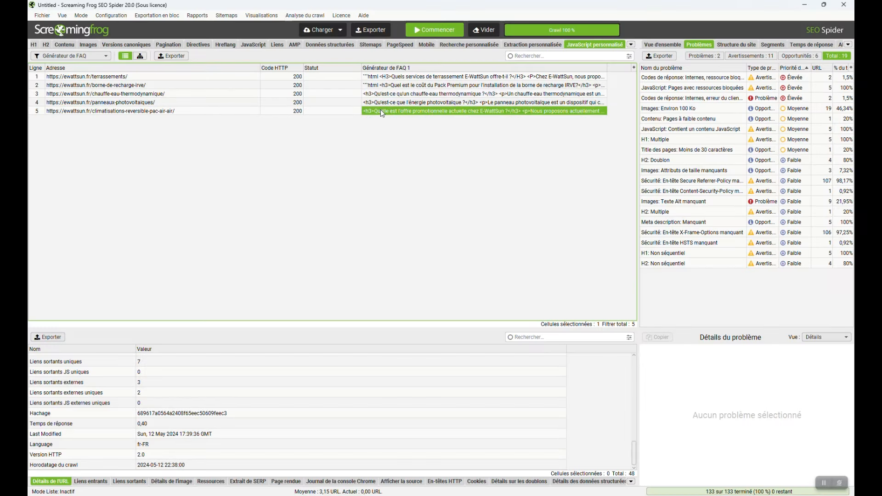